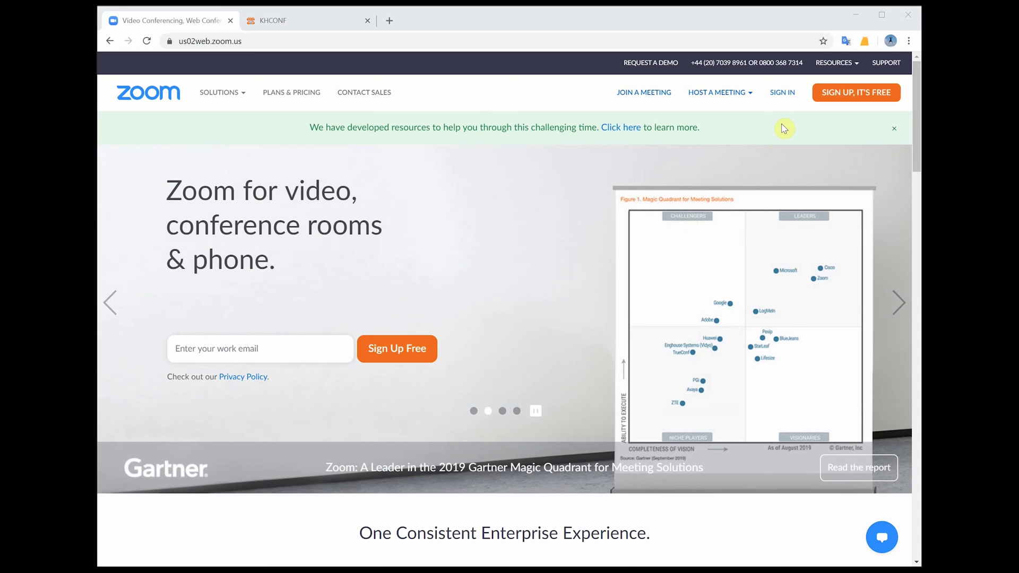
Sign in to the Zoom web portal using a saved account's email address and password.
{"action": "left_click", "coordinate": [781, 95]}
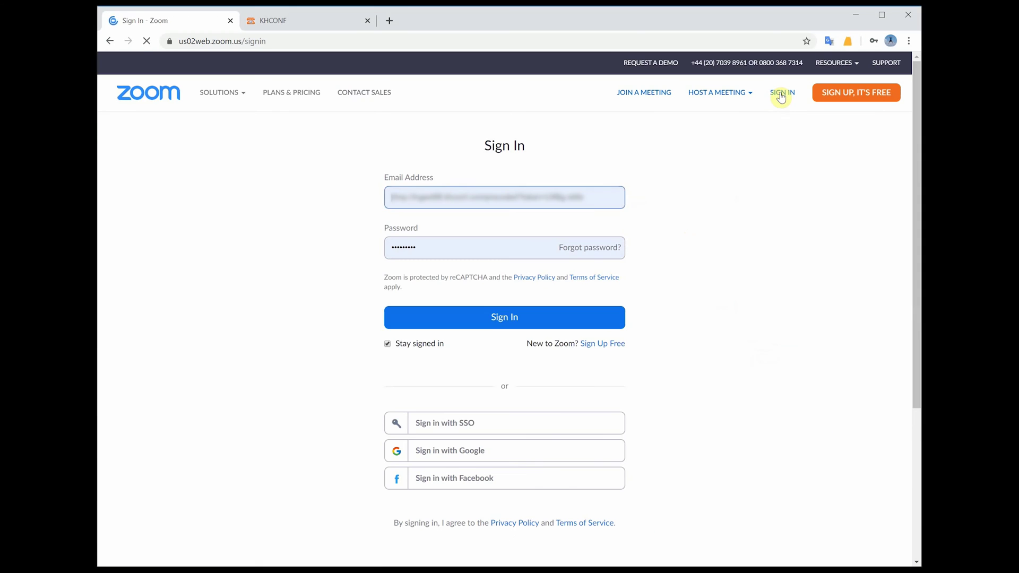
{"action": "left_click", "coordinate": [598, 197]}
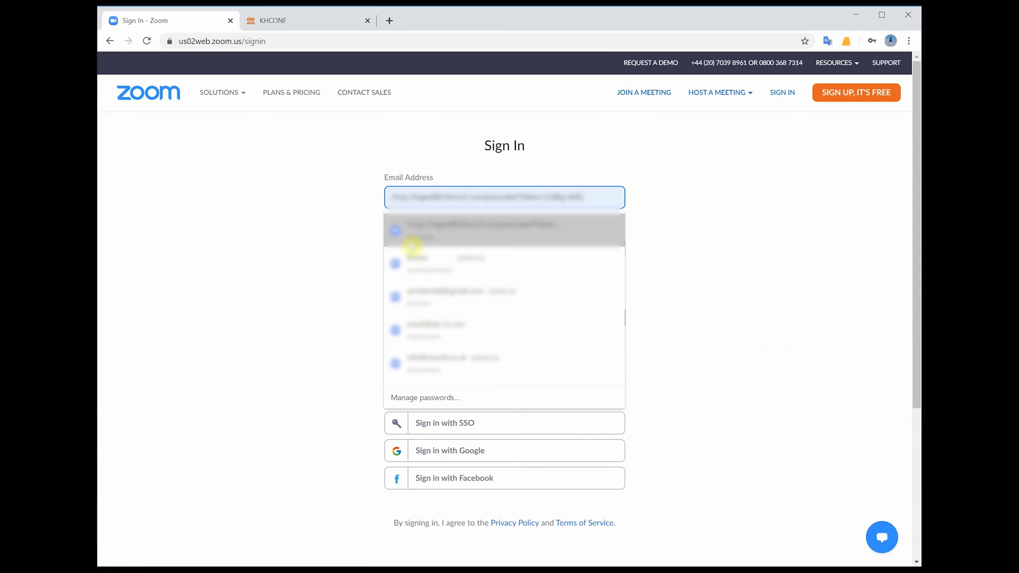
{"action": "left_click", "coordinate": [437, 322]}
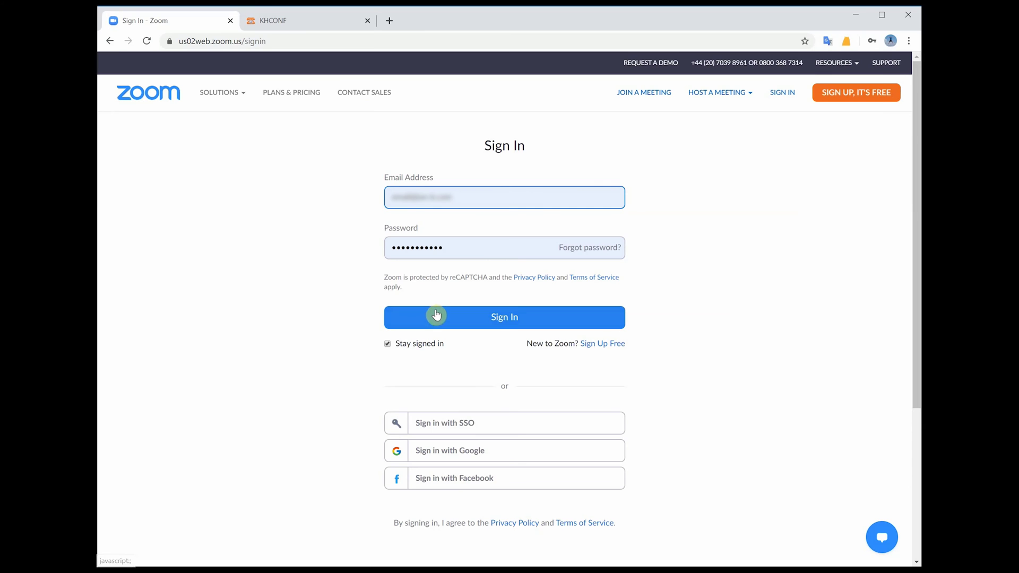
{"action": "left_click", "coordinate": [436, 318]}
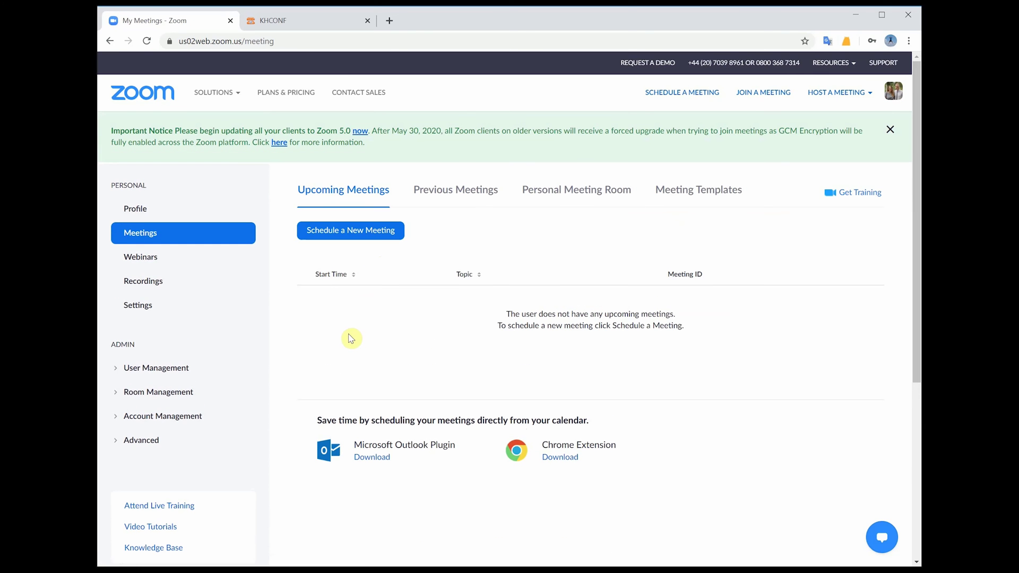
In the advanced in-meeting settings, enlarge the Custom Live Streaming Service instructions box and correct its second heading to "Streaming key:".
{"action": "left_click", "coordinate": [166, 304]}
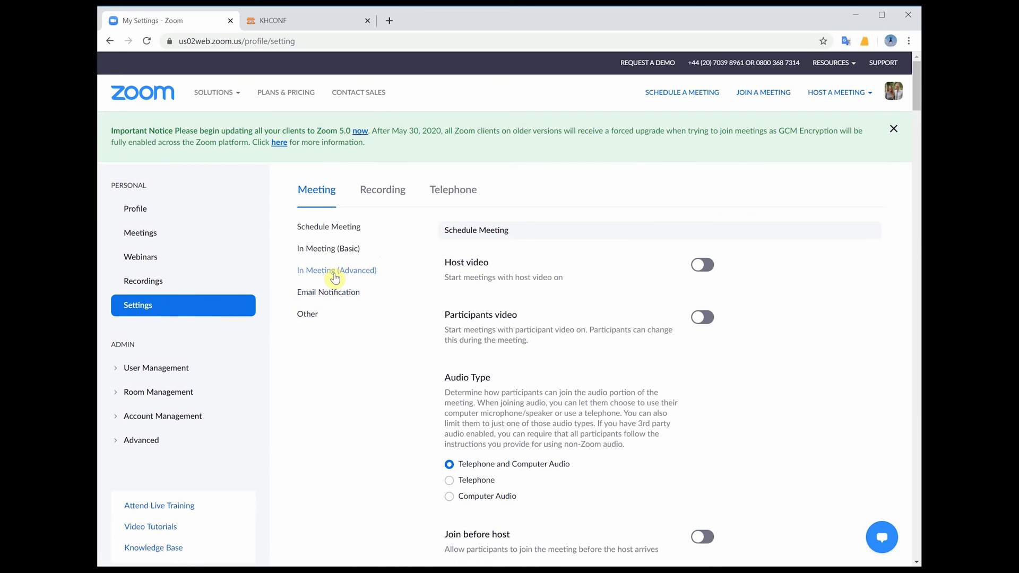
{"action": "left_click", "coordinate": [335, 271]}
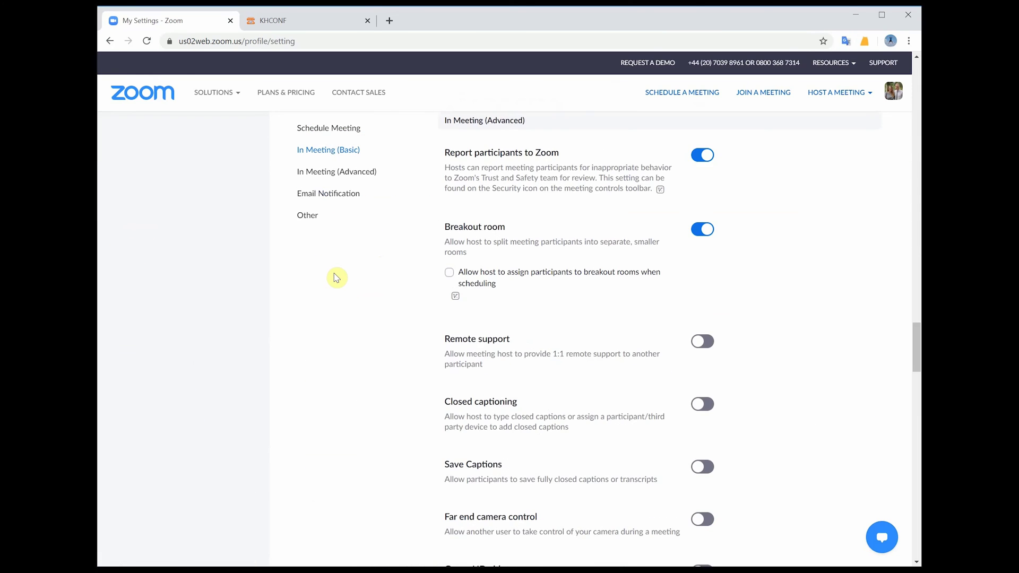
{"action": "scroll", "coordinate": [584, 288], "scroll_direction": "down", "scroll_amount": 15}
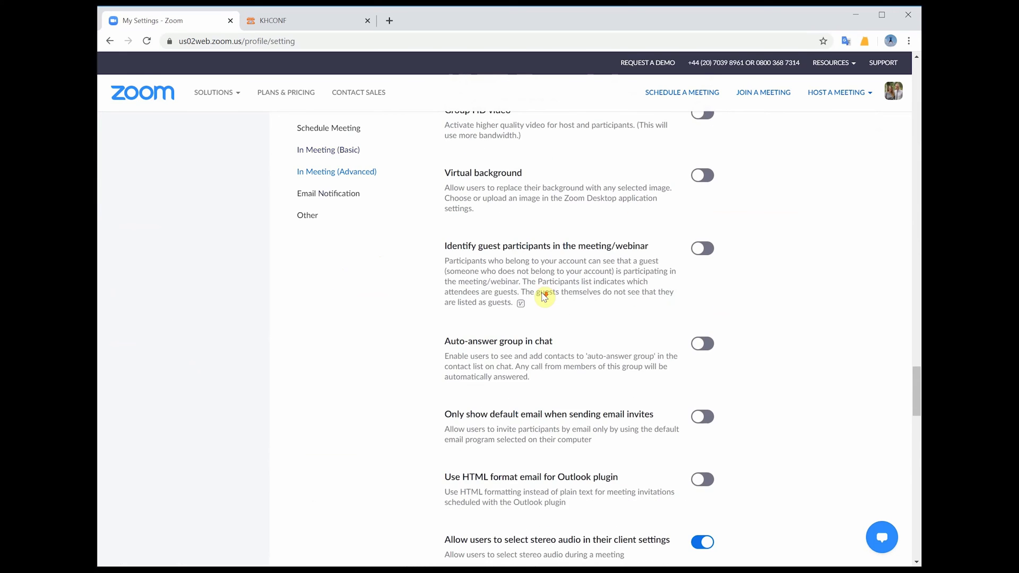
{"action": "scroll", "coordinate": [544, 297], "scroll_direction": "down", "scroll_amount": 6}
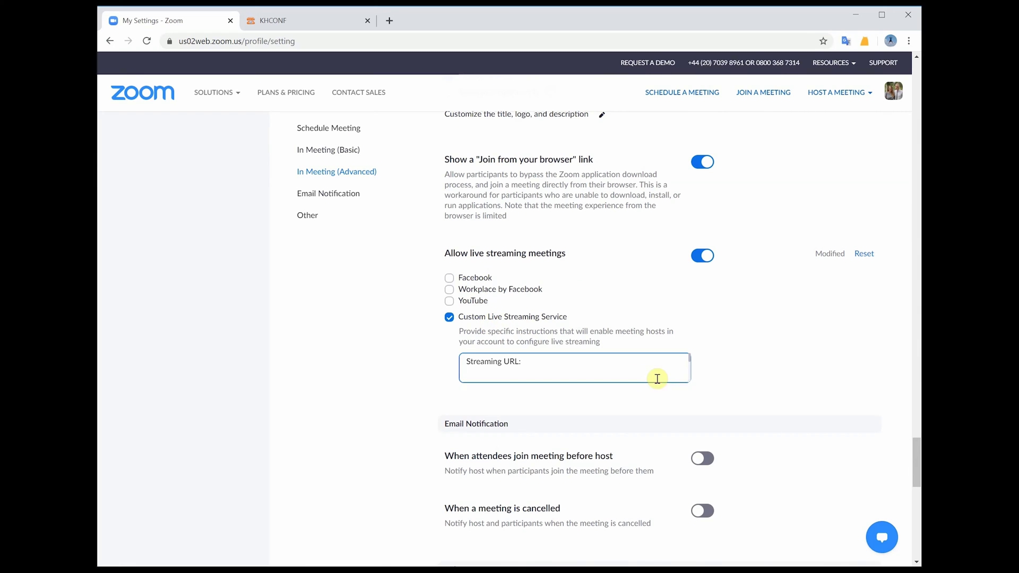
{"action": "left_click_drag", "start_coordinate": [688, 381], "coordinate": [686, 488]}
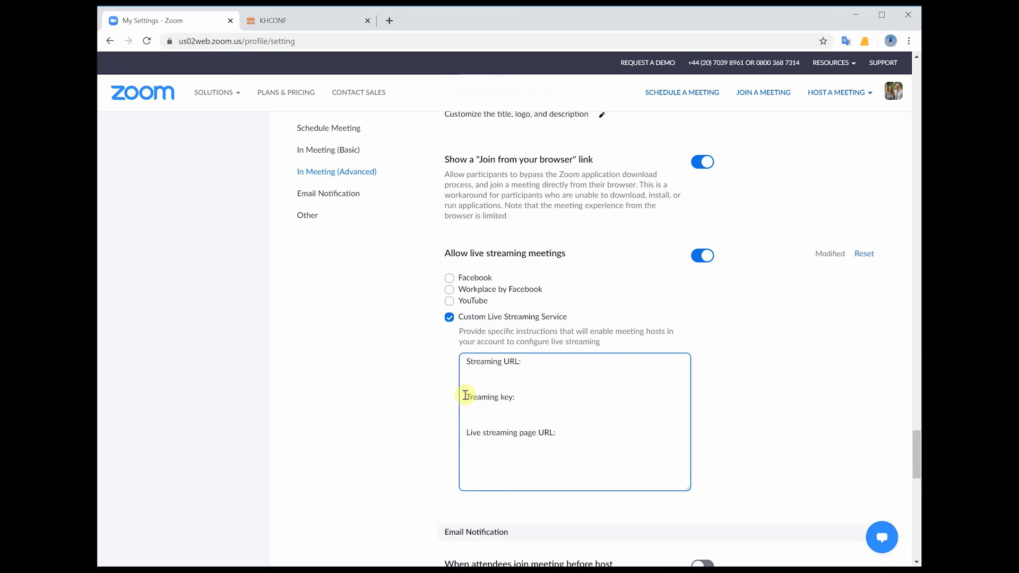
{"action": "type", "text": "t"}
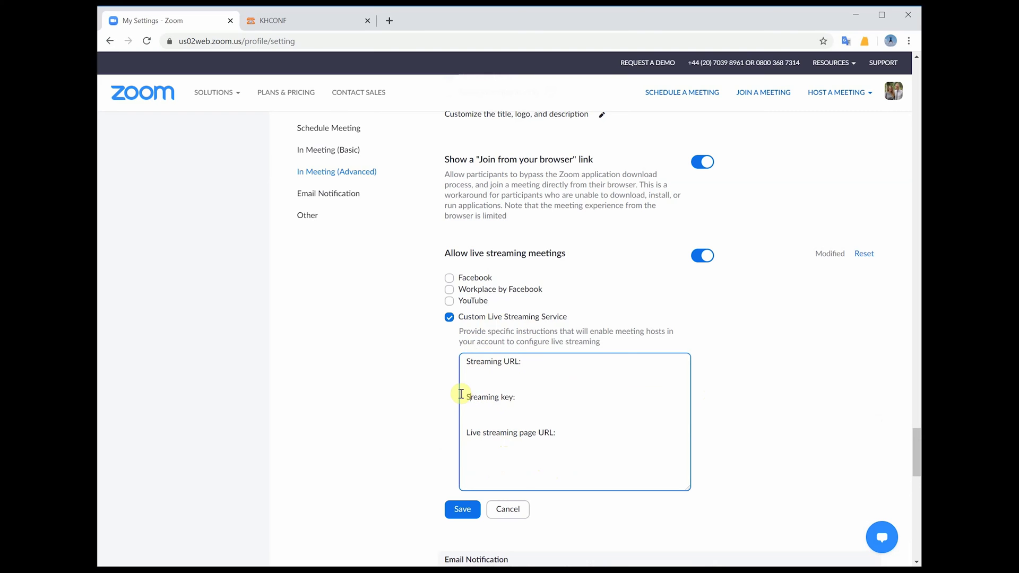
Switch to the KHCONF Reports site, log in with the prefilled credentials and open the Video Stream Settings.
{"action": "left_click", "coordinate": [301, 26]}
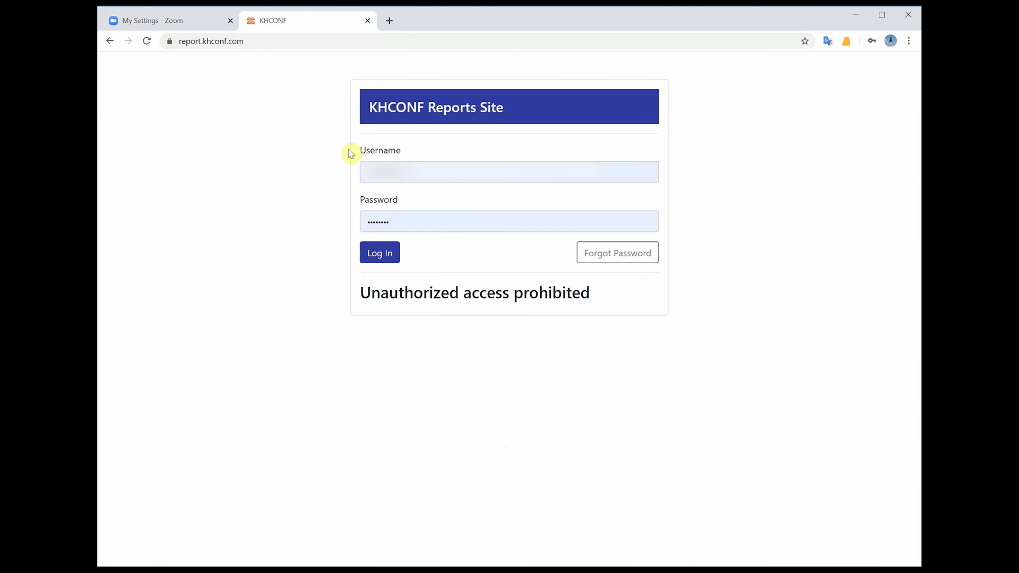
{"action": "left_click", "coordinate": [386, 252]}
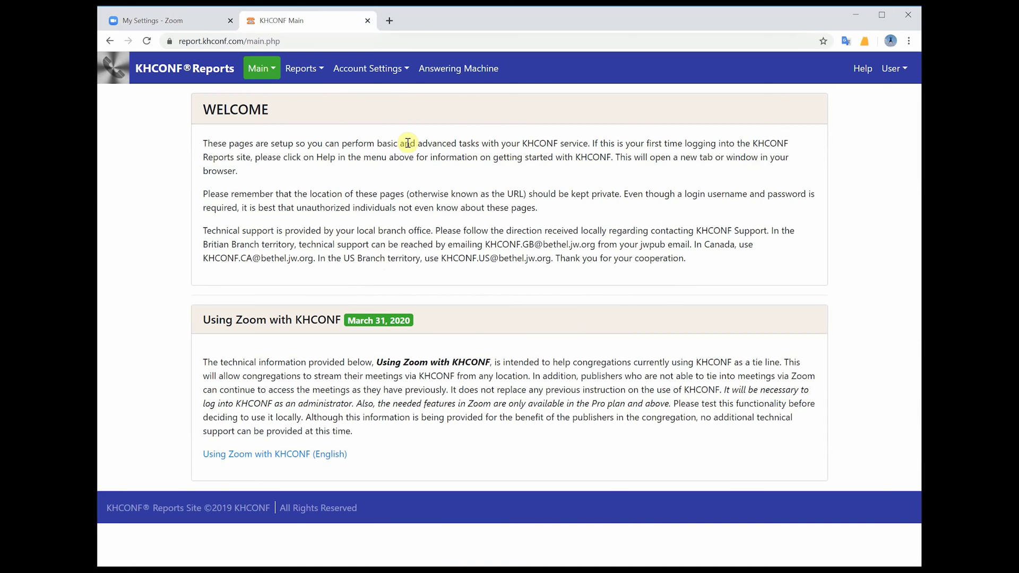
{"action": "left_click", "coordinate": [355, 70]}
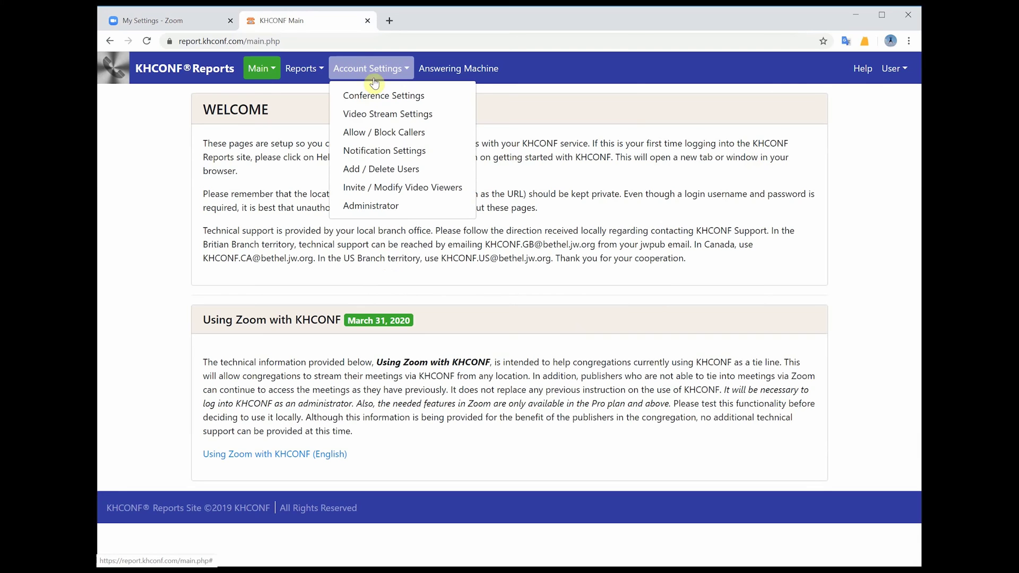
{"action": "left_click", "coordinate": [377, 119]}
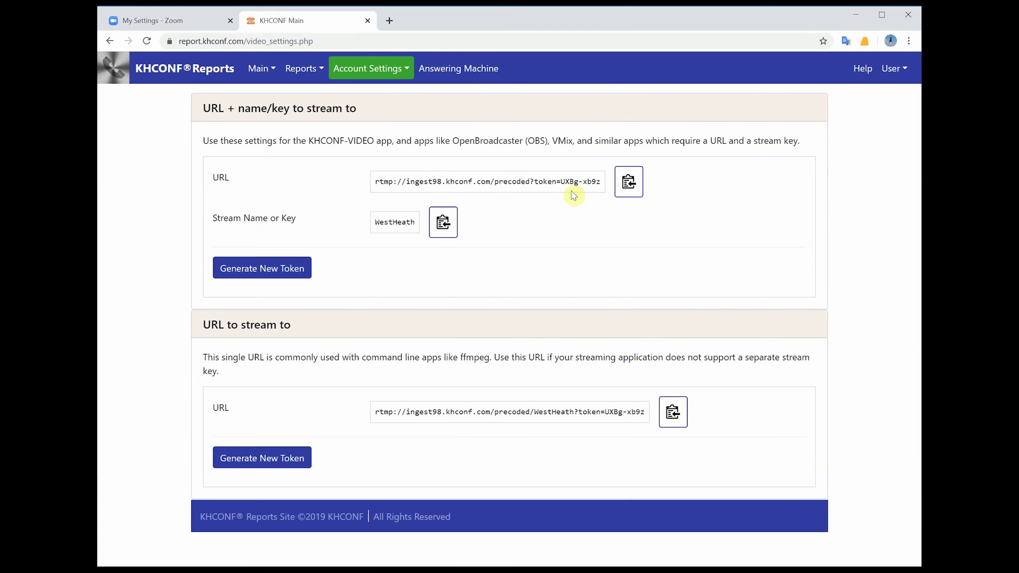
Copy the KHCONF stream URL, including its token, beneath "Streaming URL:" in Zoom's custom live streaming instructions.
{"action": "left_click", "coordinate": [623, 190]}
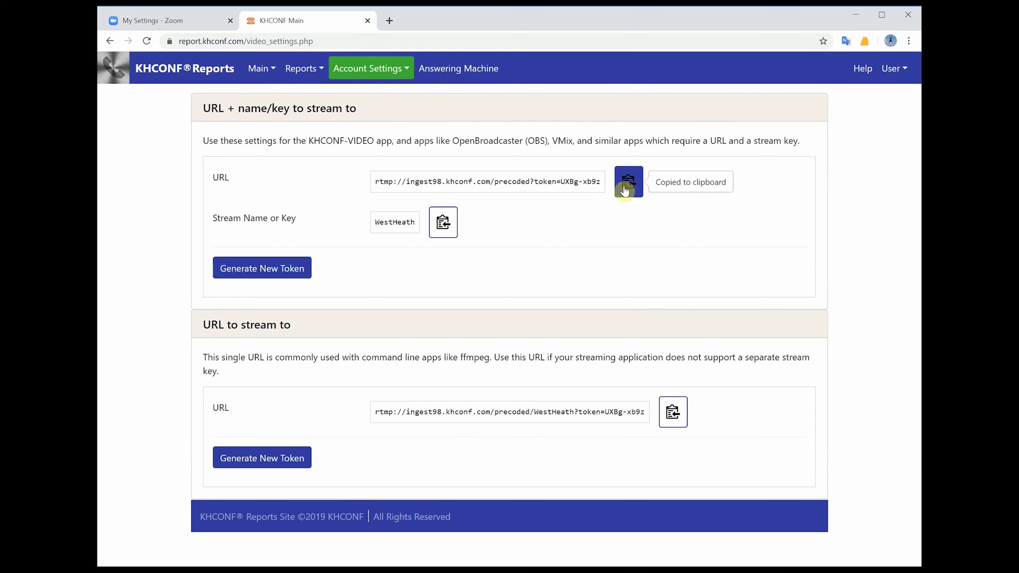
{"action": "left_click", "coordinate": [167, 23]}
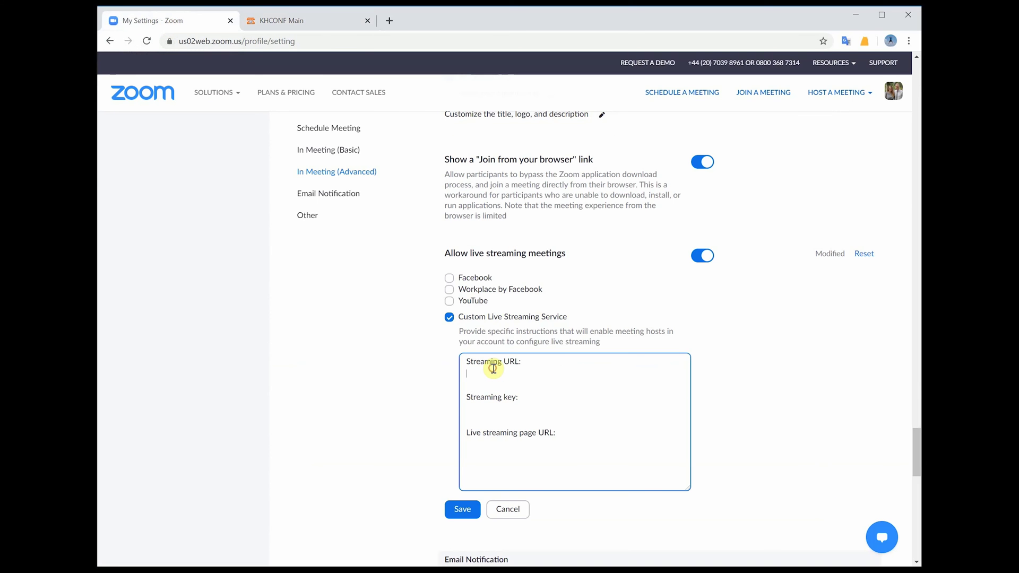
{"action": "key", "text": "ctrl+v"}
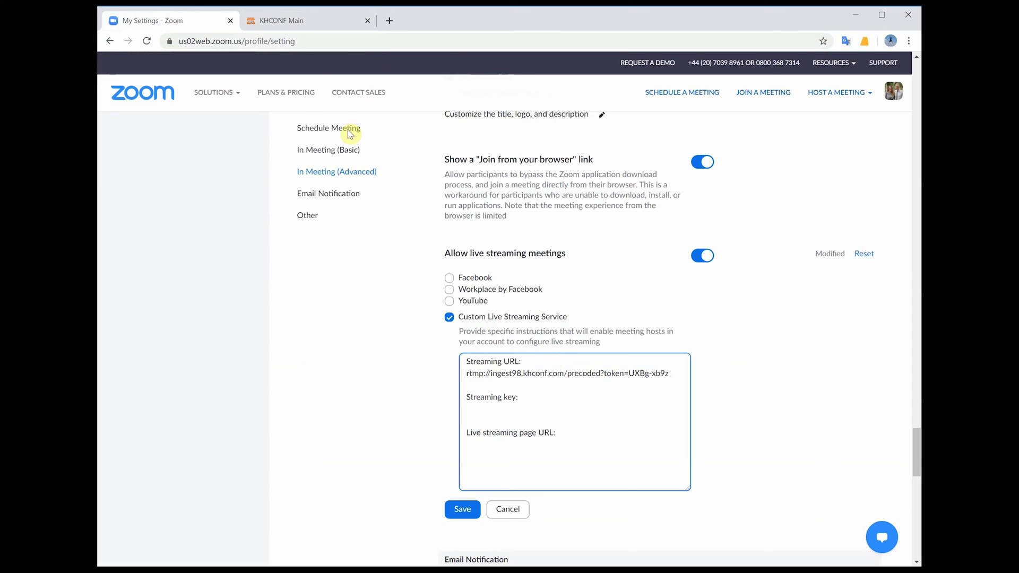
Copy the KHCONF stream name or key beneath "Streaming key:" in Zoom's custom live streaming instructions.
{"action": "left_click", "coordinate": [305, 27]}
{"action": "left_click", "coordinate": [443, 222]}
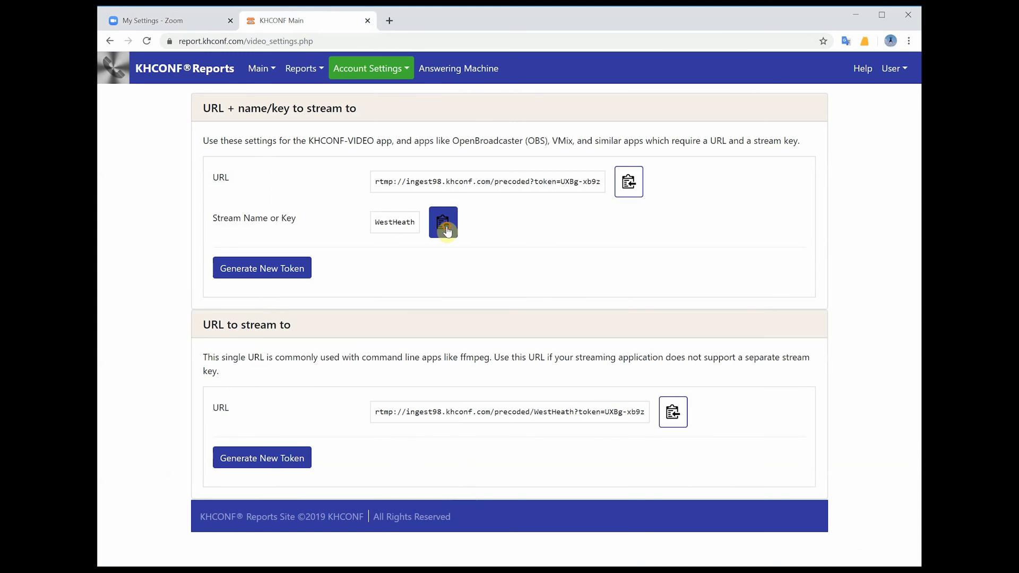
{"action": "left_click", "coordinate": [199, 20]}
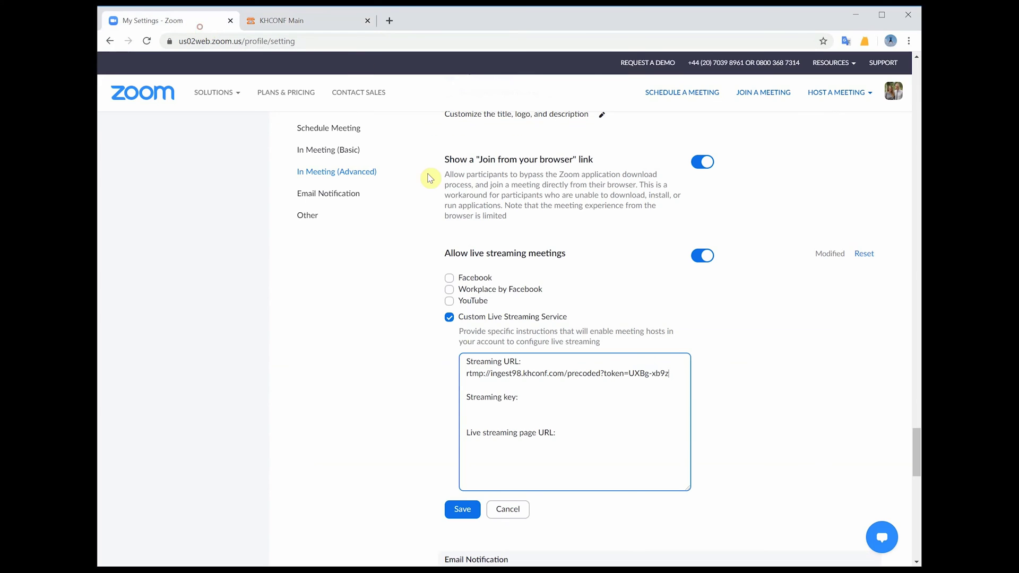
{"action": "right_click", "coordinate": [481, 408]}
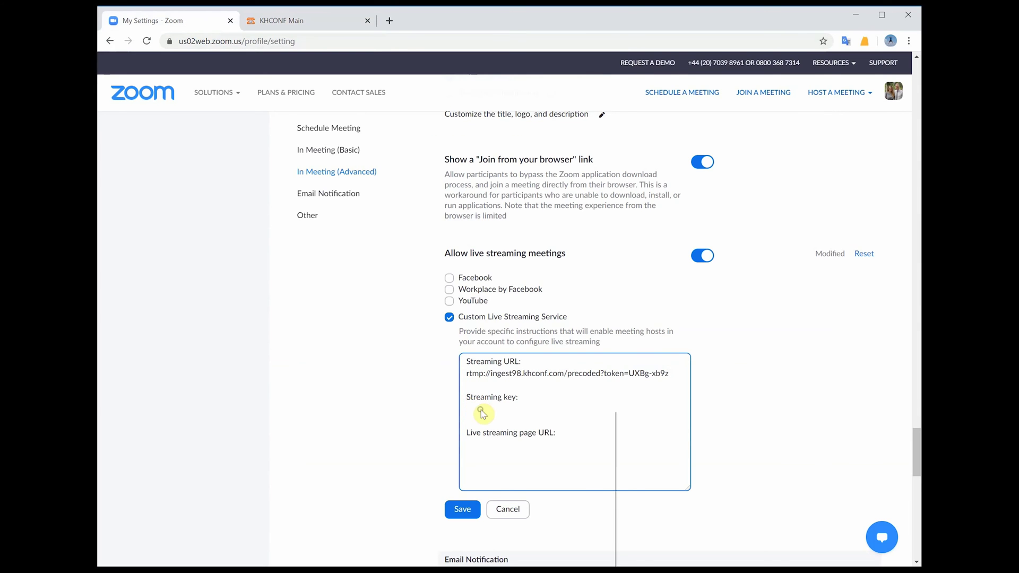
{"action": "left_click", "coordinate": [505, 501]}
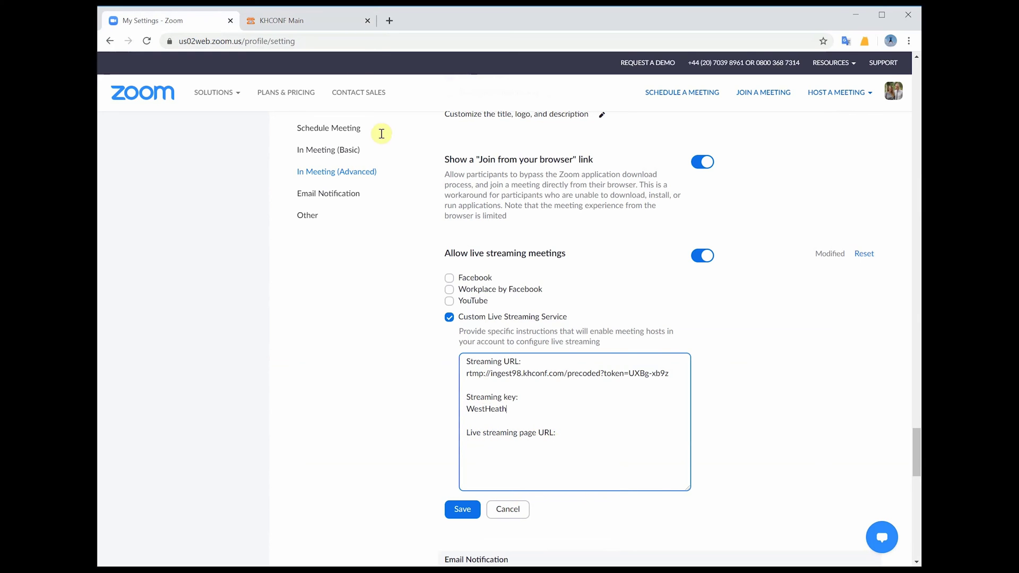
Open Invite / Modify Video Viewers in KHCONF and copy the existing viewer's stream link.
{"action": "left_click", "coordinate": [324, 25]}
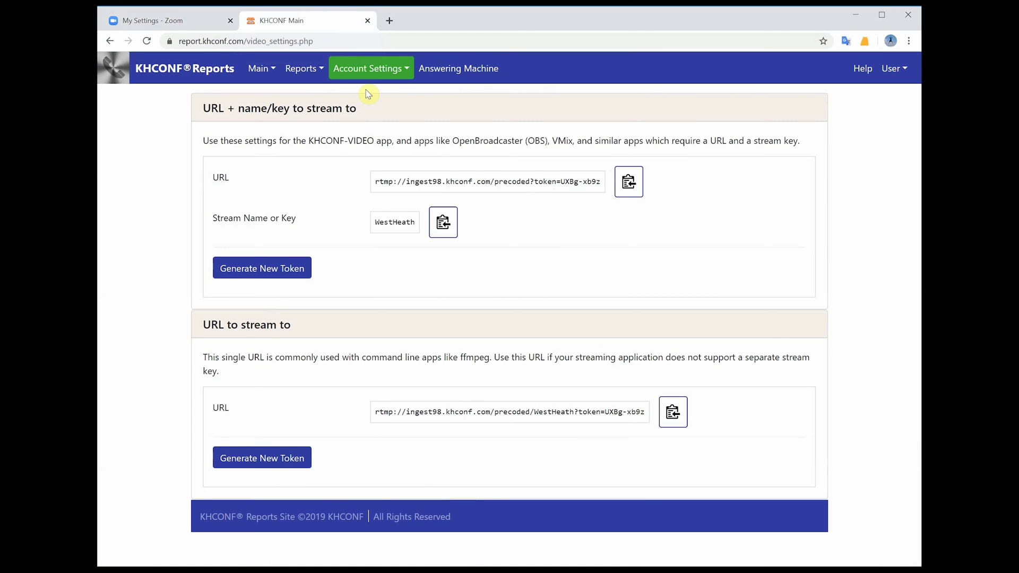
{"action": "left_click", "coordinate": [370, 70]}
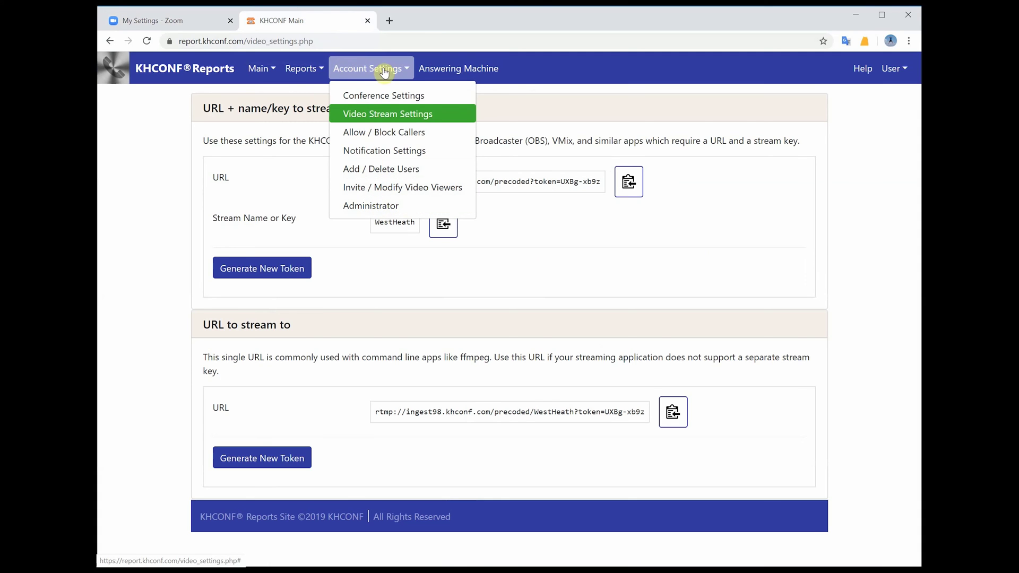
{"action": "left_click", "coordinate": [401, 189]}
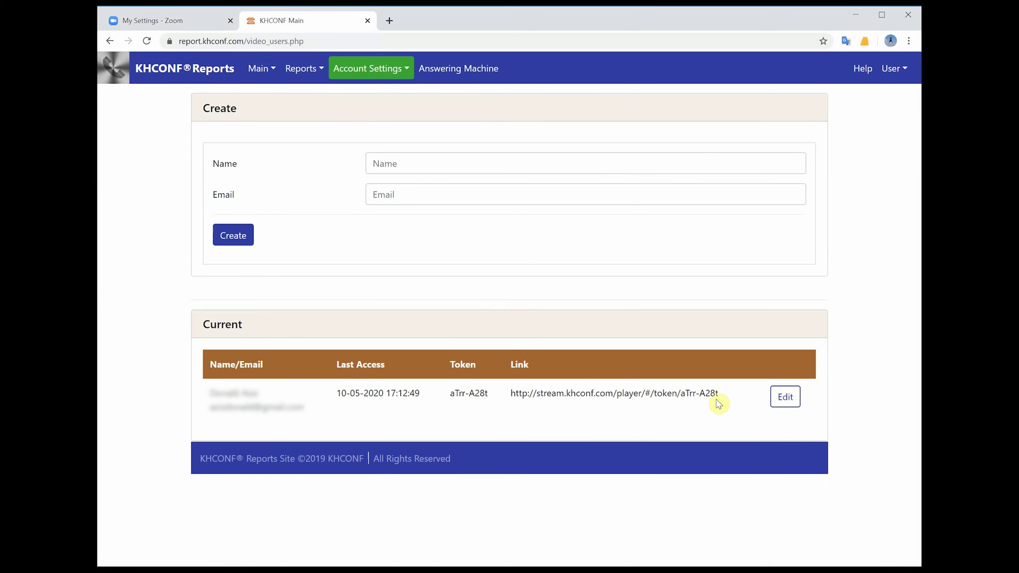
{"action": "left_click_drag", "start_coordinate": [718, 393], "coordinate": [511, 399]}
{"action": "right_click", "coordinate": [521, 394]}
{"action": "left_click", "coordinate": [536, 401]}
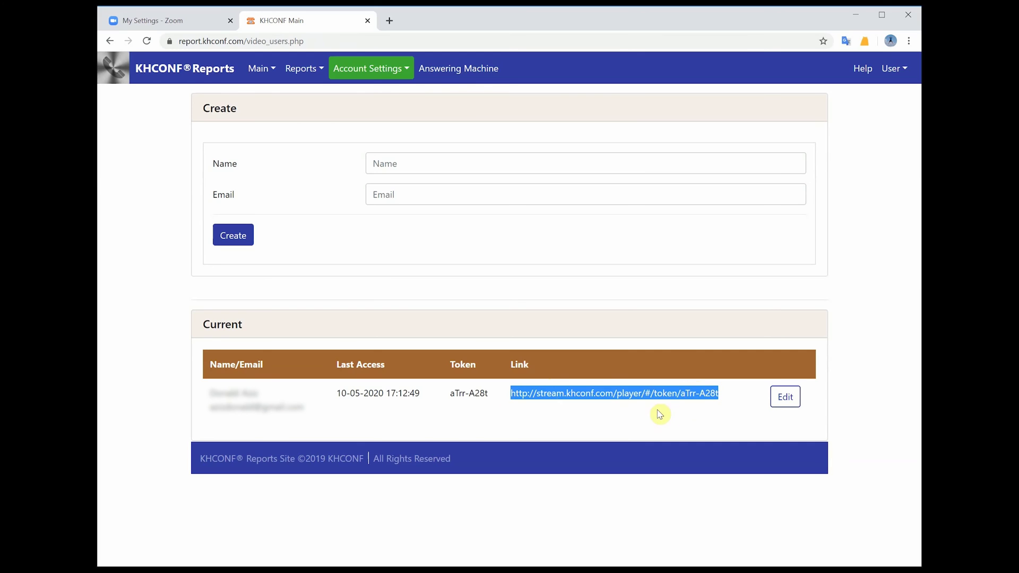
Paste the viewer link with its token beneath "Live streaming page URL:" in Zoom's live streaming instructions and save them.
{"action": "left_click", "coordinate": [160, 20]}
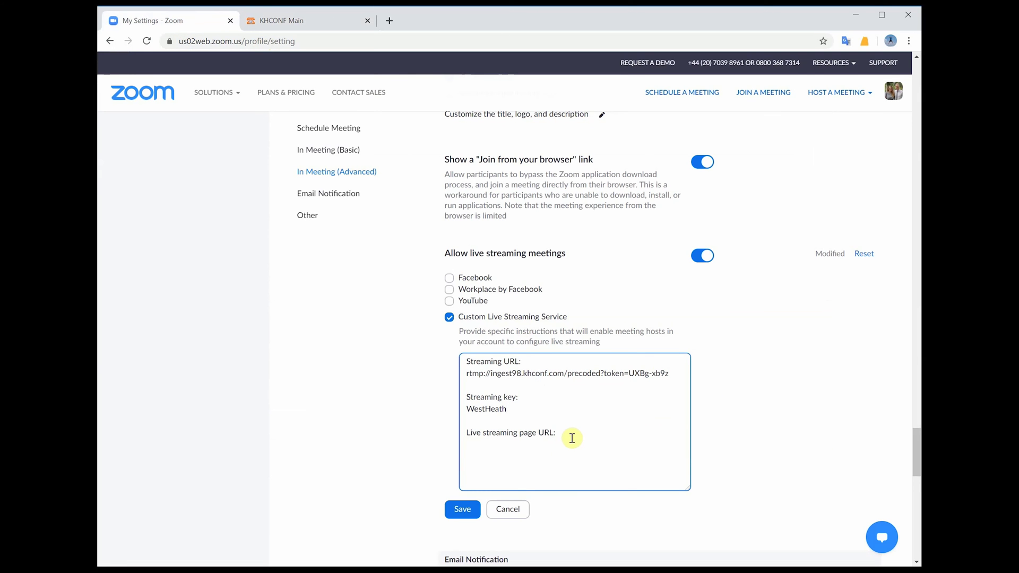
{"action": "key", "text": "Return"}
{"action": "key", "text": "ctrl+v"}
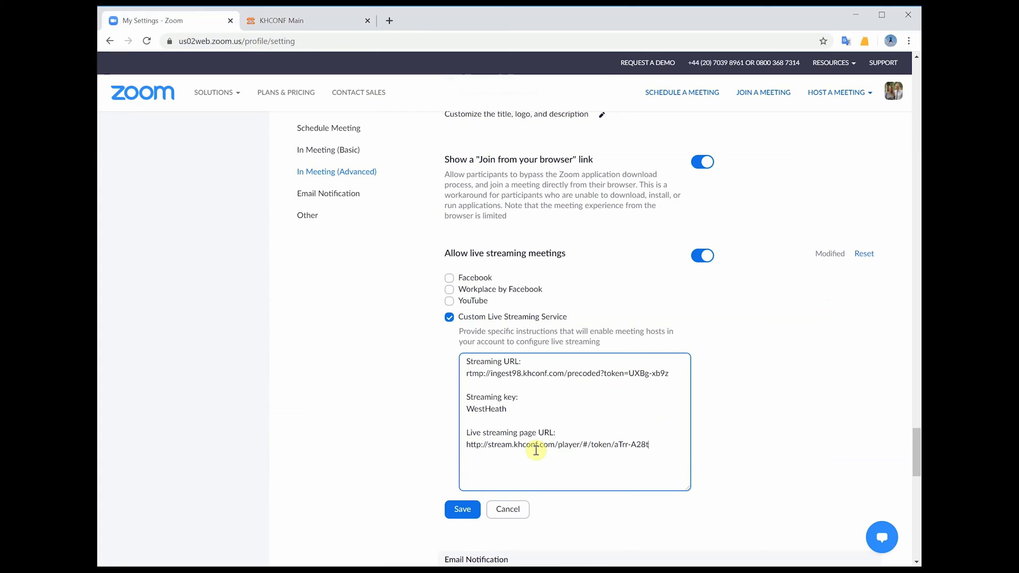
{"action": "left_click", "coordinate": [462, 509]}
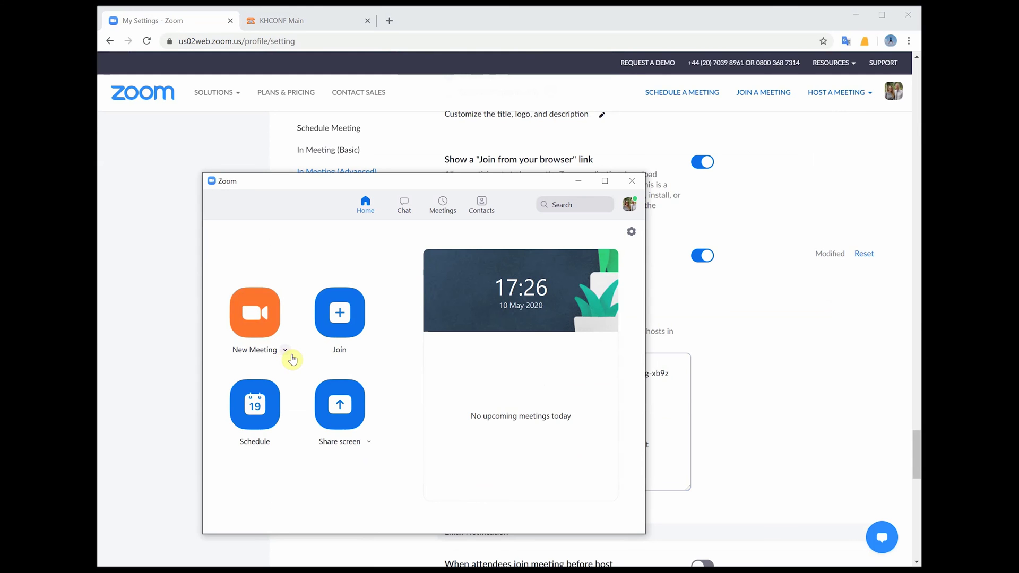
Start a new meeting in the Zoom desktop app with computer audio and open its custom service live stream page.
{"action": "left_click", "coordinate": [259, 321]}
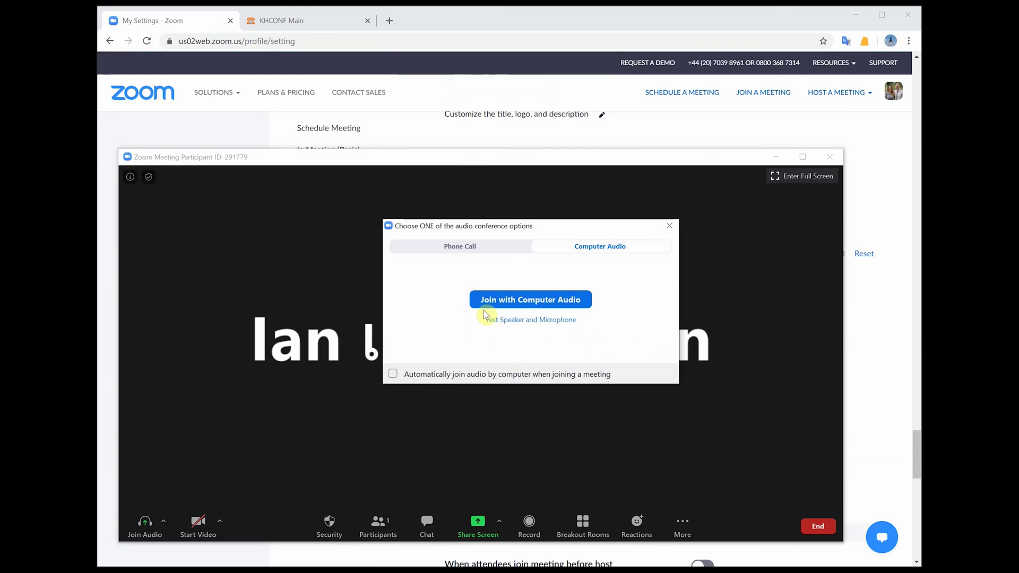
{"action": "left_click", "coordinate": [483, 306]}
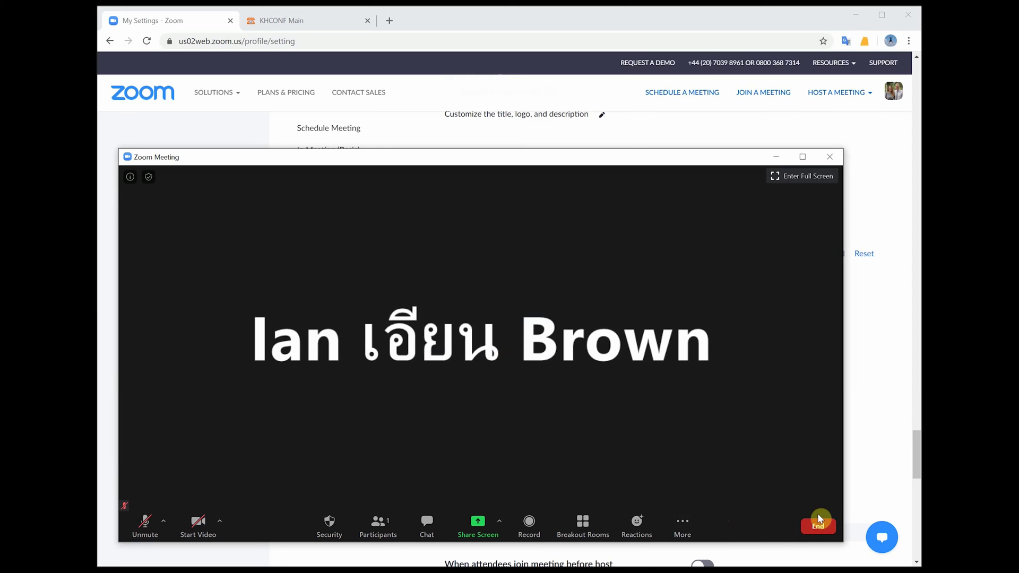
{"action": "left_click", "coordinate": [684, 525]}
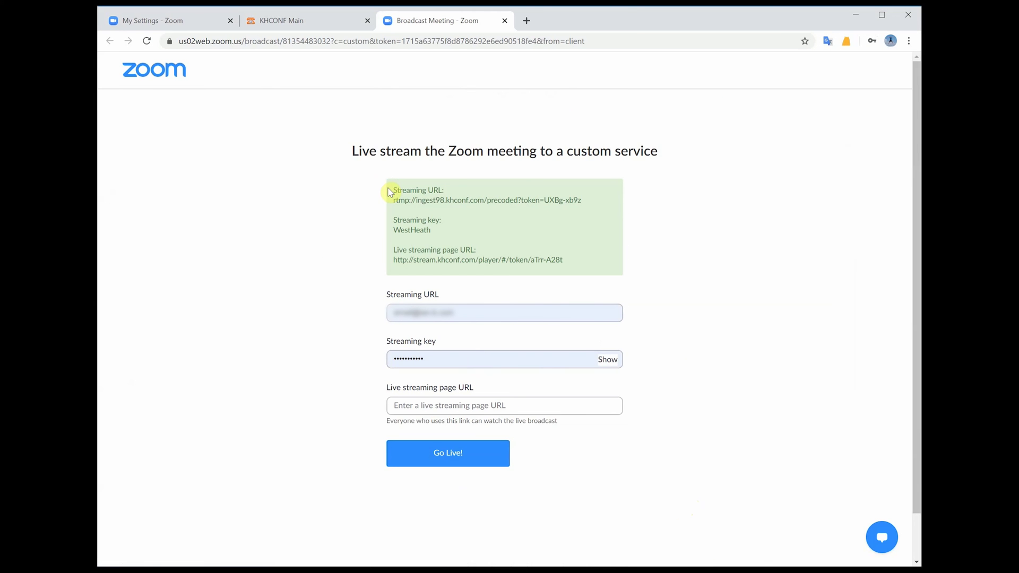
Replace the prefilled Streaming URL with the KHCONF stream URL and token copied from the instructions above the form.
{"action": "left_click_drag", "start_coordinate": [392, 190], "coordinate": [567, 264]}
{"action": "left_click", "coordinate": [570, 264]}
{"action": "mouse_move", "coordinate": [586, 201]}
{"action": "left_mouse_down"}
{"action": "mouse_move", "coordinate": [389, 199]}
{"action": "mouse_move", "coordinate": [544, 210]}
{"action": "mouse_move", "coordinate": [592, 195]}
{"action": "left_mouse_up"}
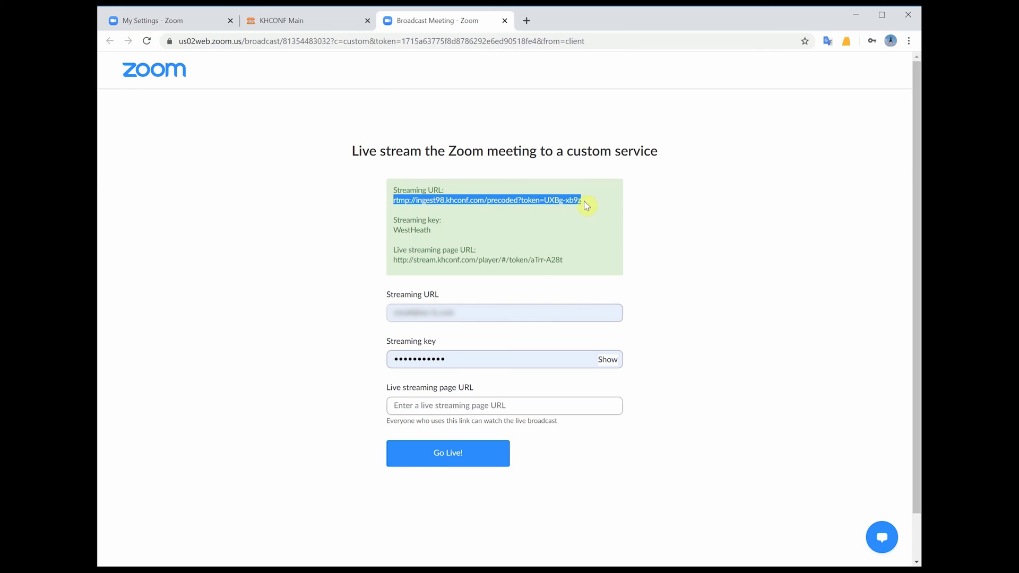
{"action": "right_click", "coordinate": [559, 204]}
{"action": "left_click", "coordinate": [584, 207]}
{"action": "left_click_drag", "start_coordinate": [472, 309], "coordinate": [384, 311]}
{"action": "key", "text": "ctrl+v"}
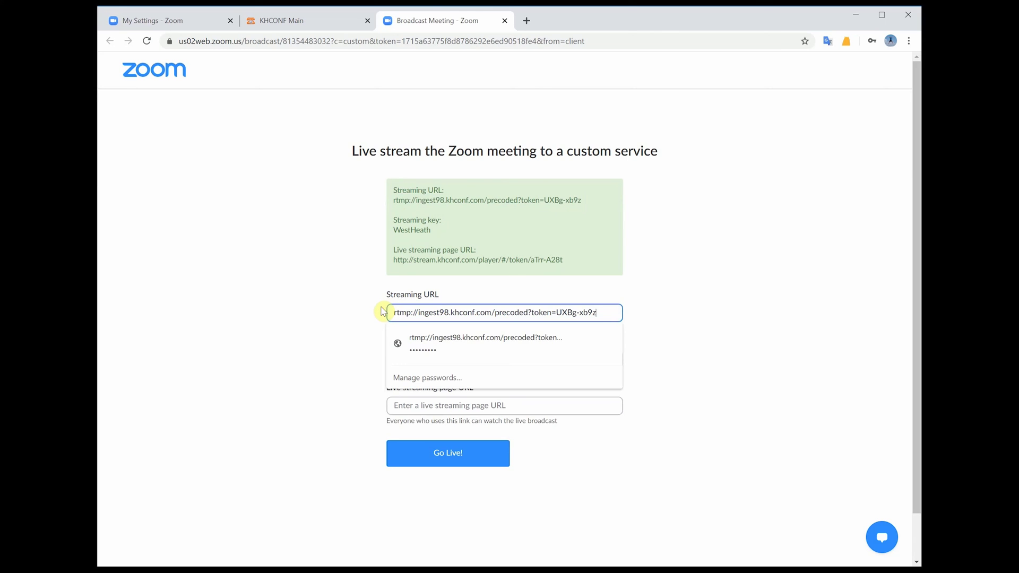
Replace the prefilled Streaming key with the stream key copied from the instructions above the form.
{"action": "left_click_drag", "start_coordinate": [431, 229], "coordinate": [396, 231]}
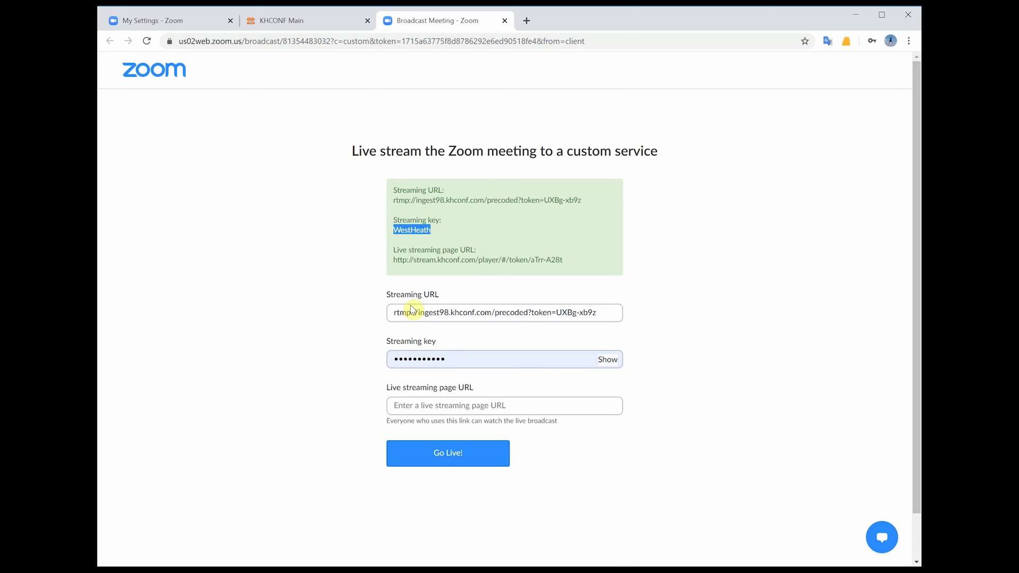
{"action": "left_click_drag", "start_coordinate": [459, 357], "coordinate": [355, 355]}
{"action": "key", "text": "ctrl+v"}
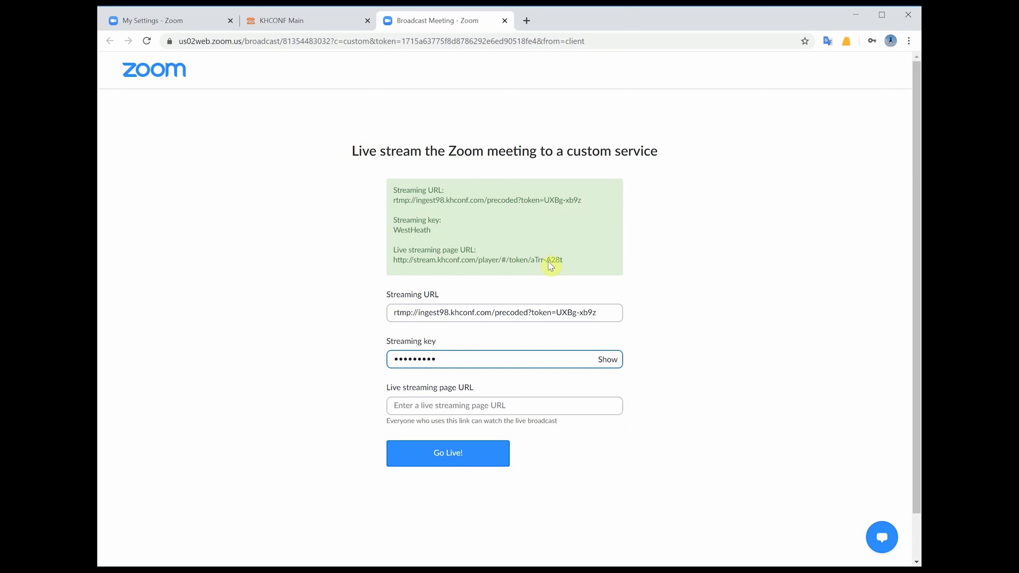
Fill in the live streaming page URL with the tokenized viewer link copied from the instructions, correct the entry, and go live.
{"action": "left_click_drag", "start_coordinate": [563, 260], "coordinate": [399, 265]}
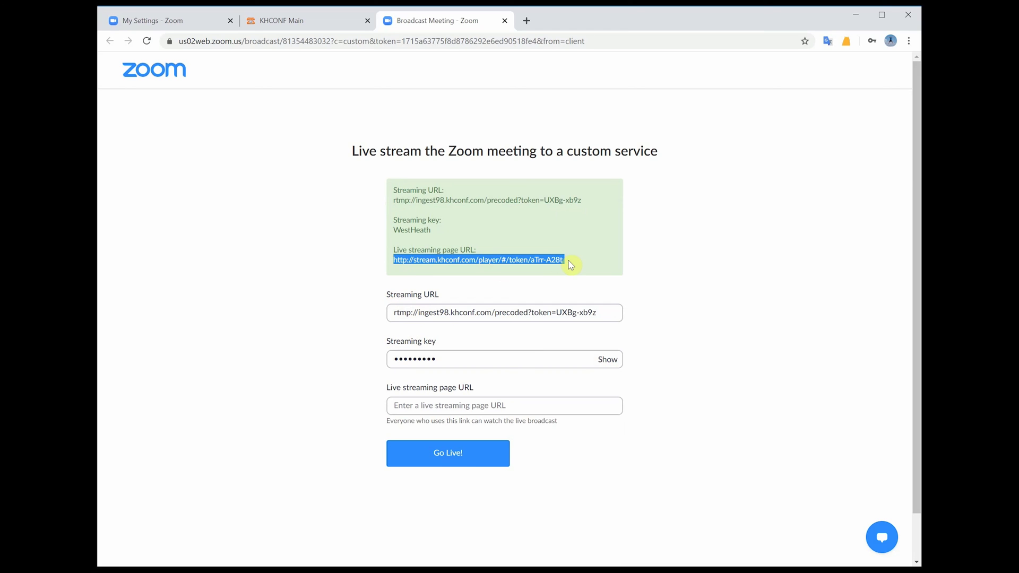
{"action": "left_click", "coordinate": [477, 405]}
{"action": "key", "text": "ctrl+v"}
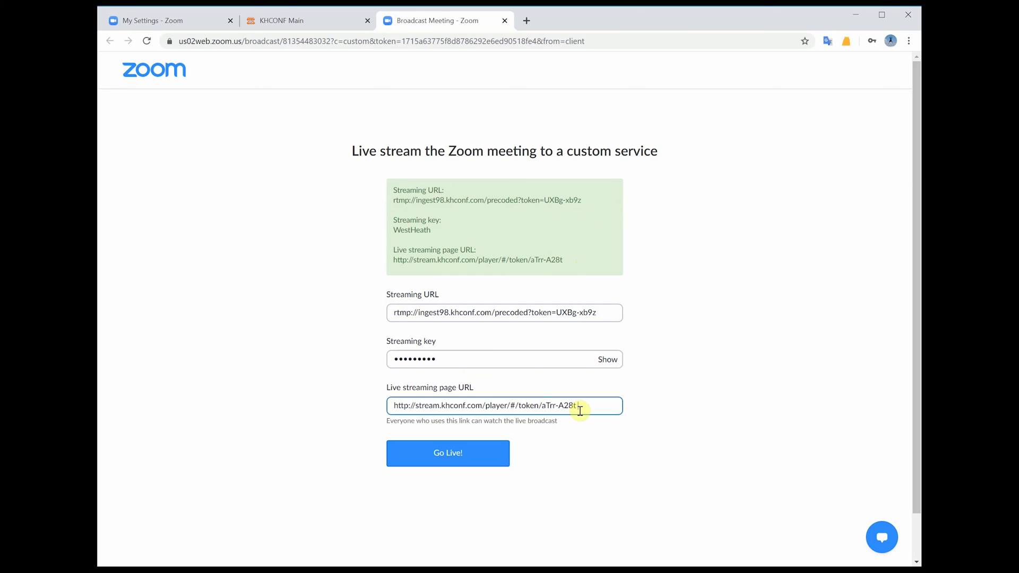
{"action": "left_click", "coordinate": [458, 457]}
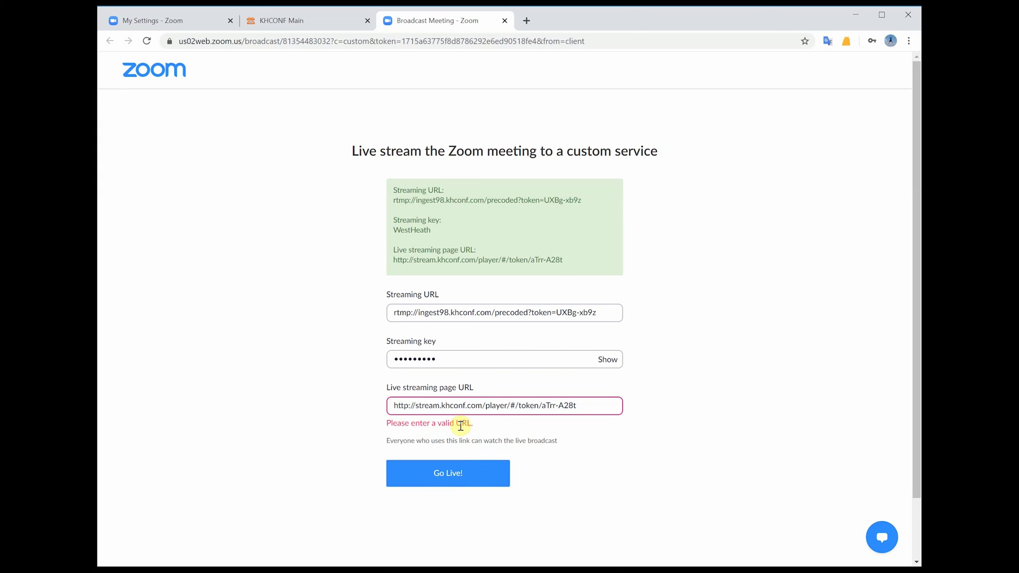
{"action": "left_click", "coordinate": [594, 406]}
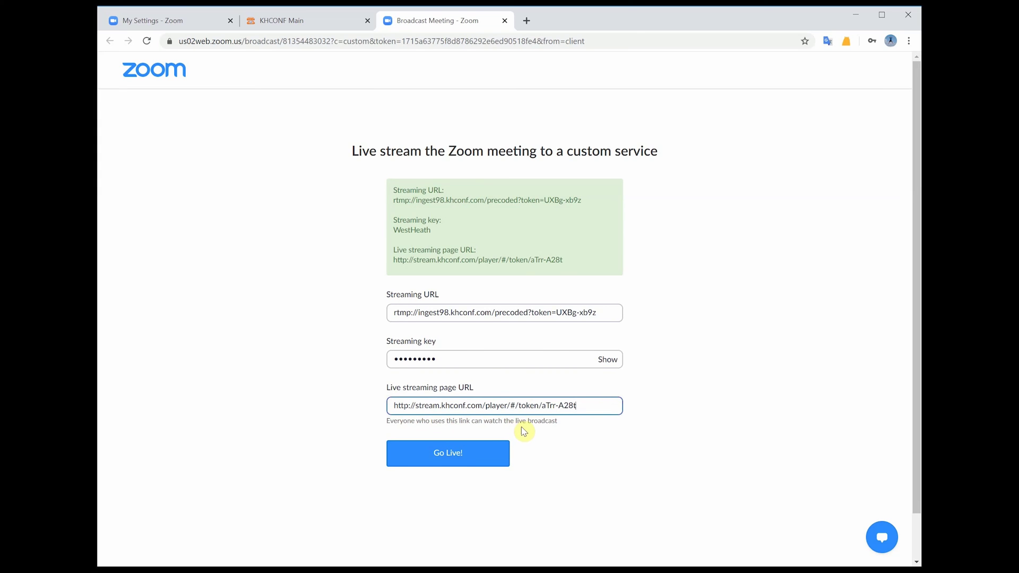
{"action": "left_click", "coordinate": [478, 461]}
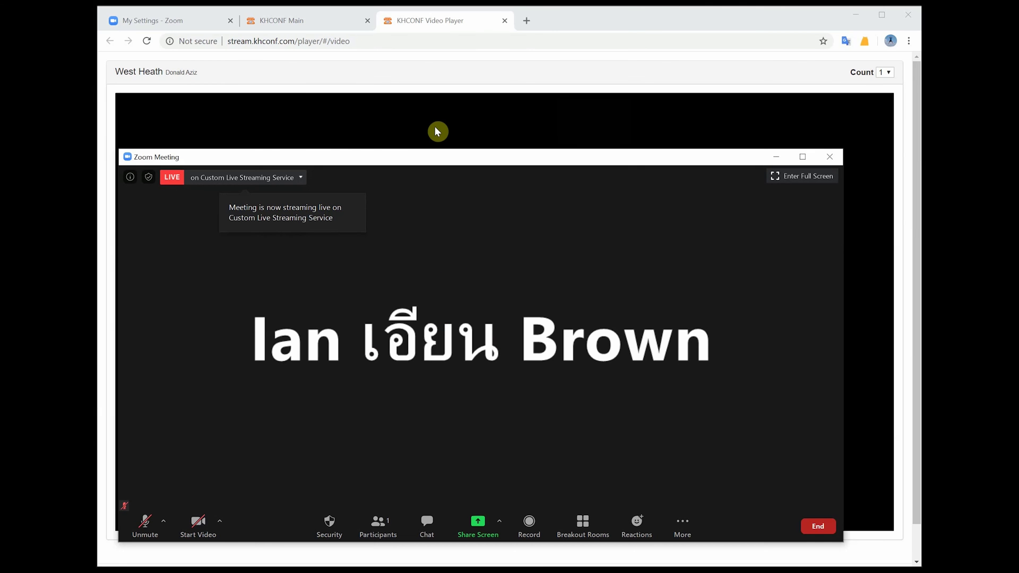
Check the meeting's live broadcast in the KHCONF video player and close the player page.
{"action": "left_click", "coordinate": [435, 128]}
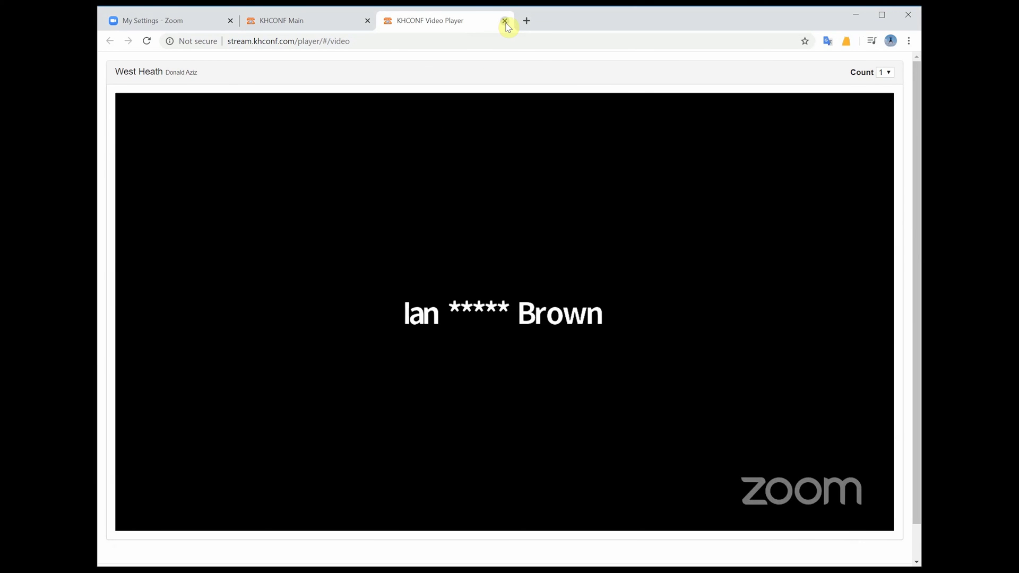
{"action": "left_click", "coordinate": [505, 21]}
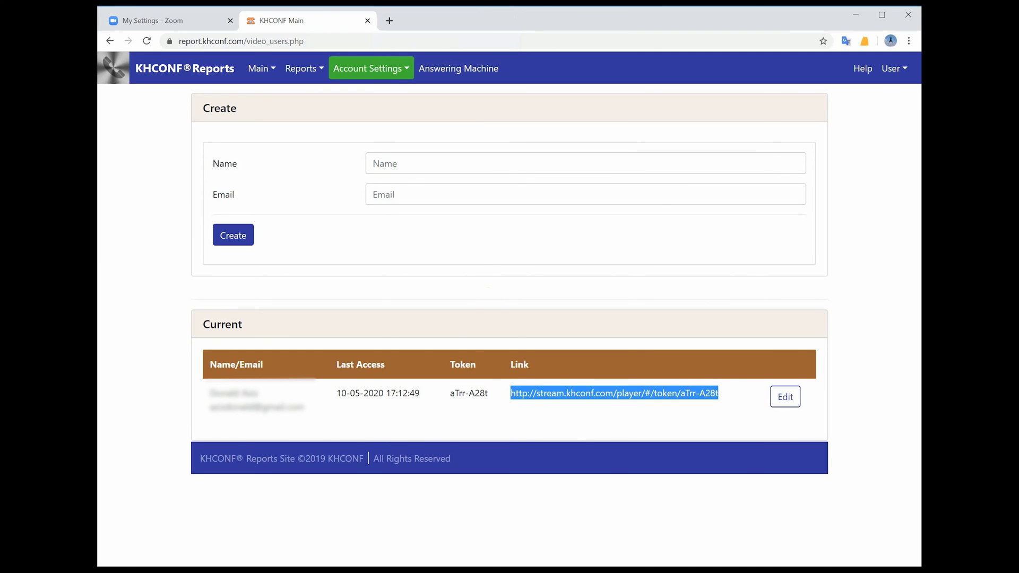
Switch back to the Zoom meeting and stop its live stream on the custom live streaming service.
{"action": "key", "text": "alt+Tab"}
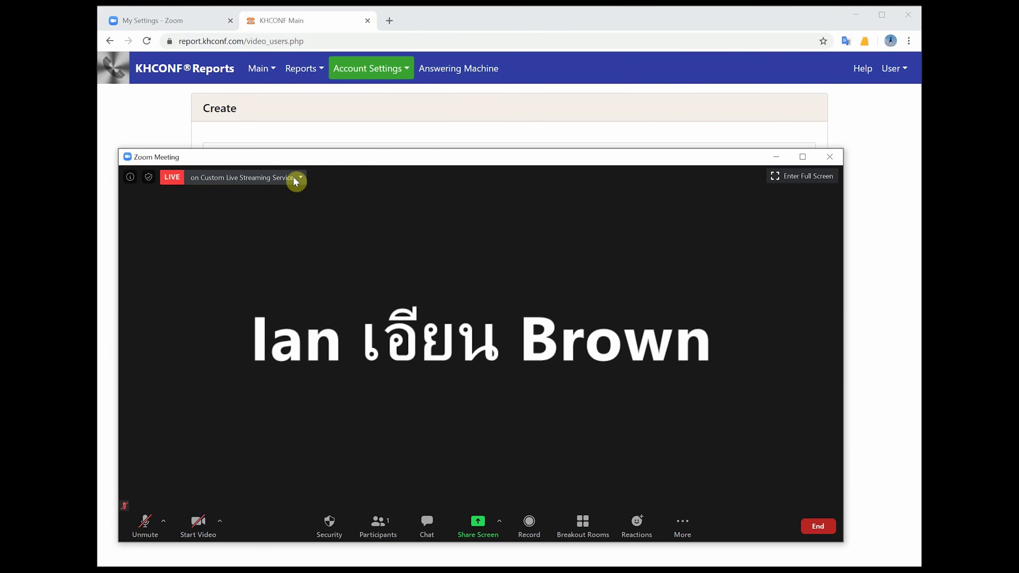
{"action": "left_click", "coordinate": [686, 518]}
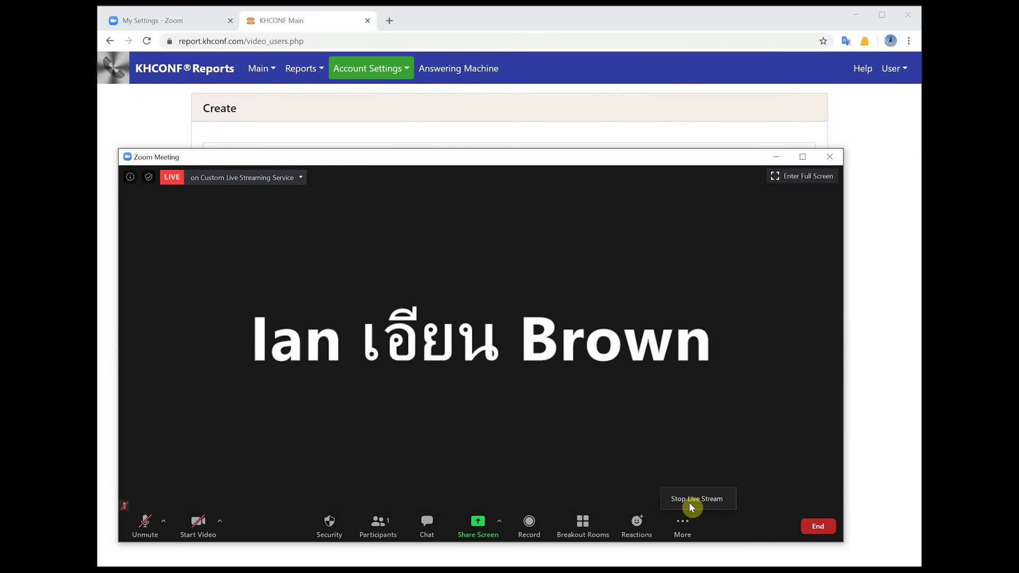
{"action": "left_click", "coordinate": [295, 225]}
{"action": "left_click", "coordinate": [269, 176]}
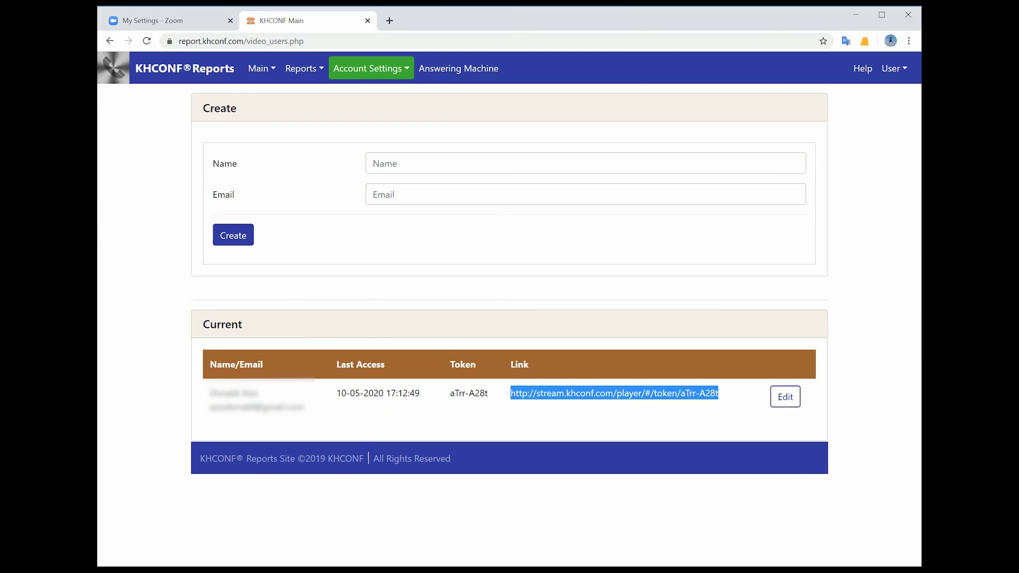
{"action": "key", "text": "alt+Tab"}
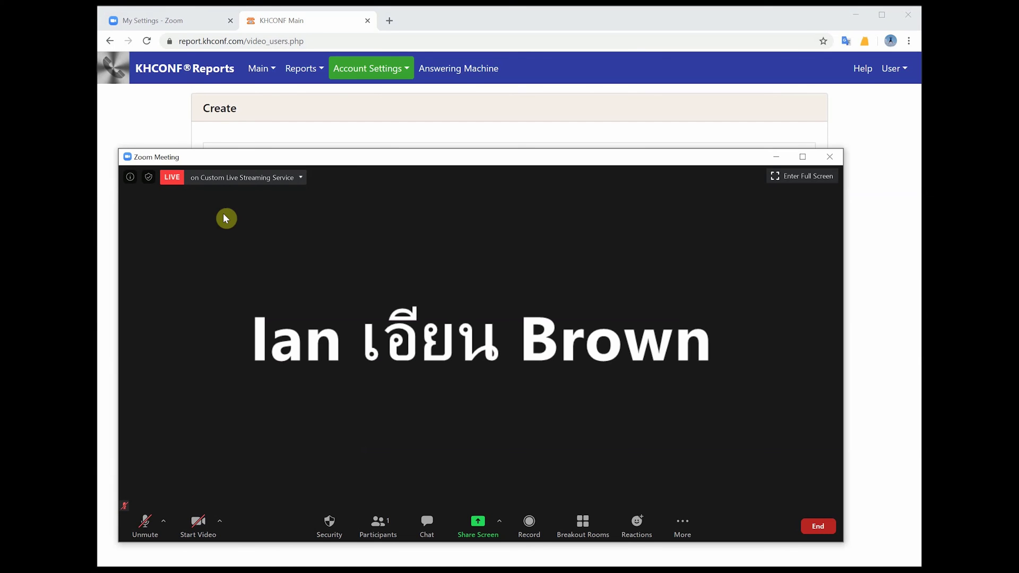
{"action": "left_click", "coordinate": [246, 176]}
{"action": "left_click", "coordinate": [274, 198]}
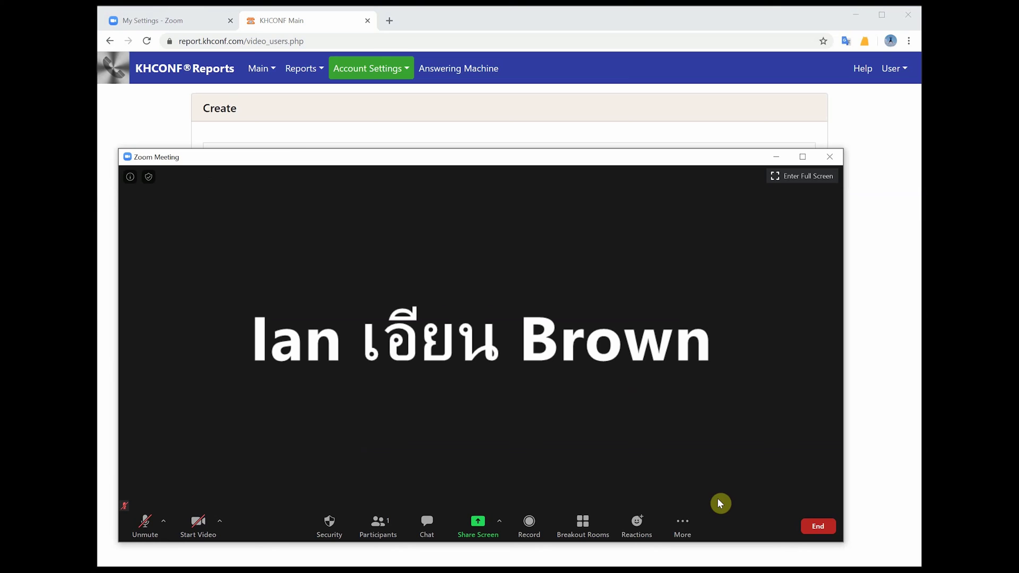
Restart the meeting's live stream on the custom live streaming service and close the KHCONF video player page that opens.
{"action": "left_click", "coordinate": [686, 527]}
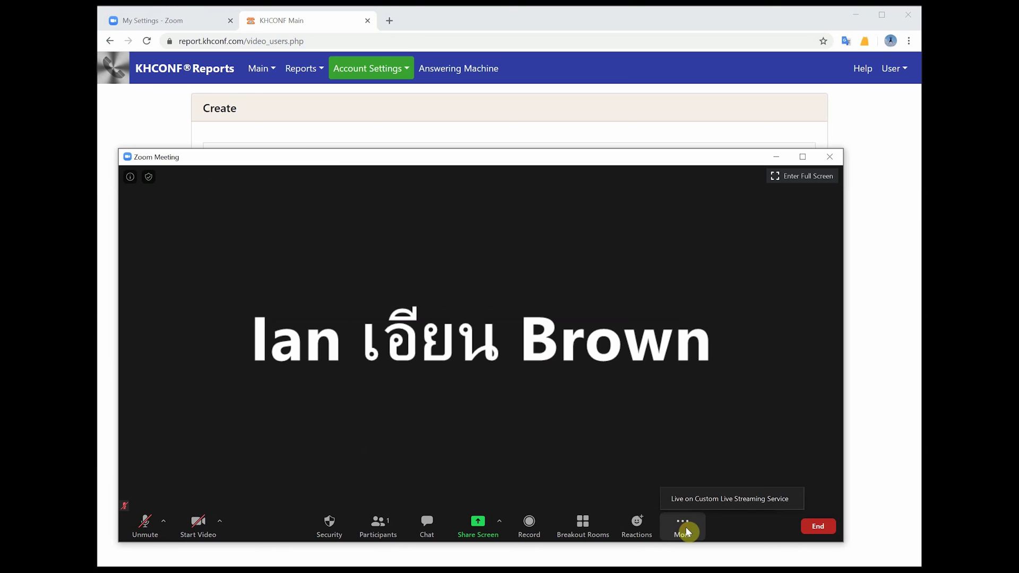
{"action": "left_click", "coordinate": [705, 500]}
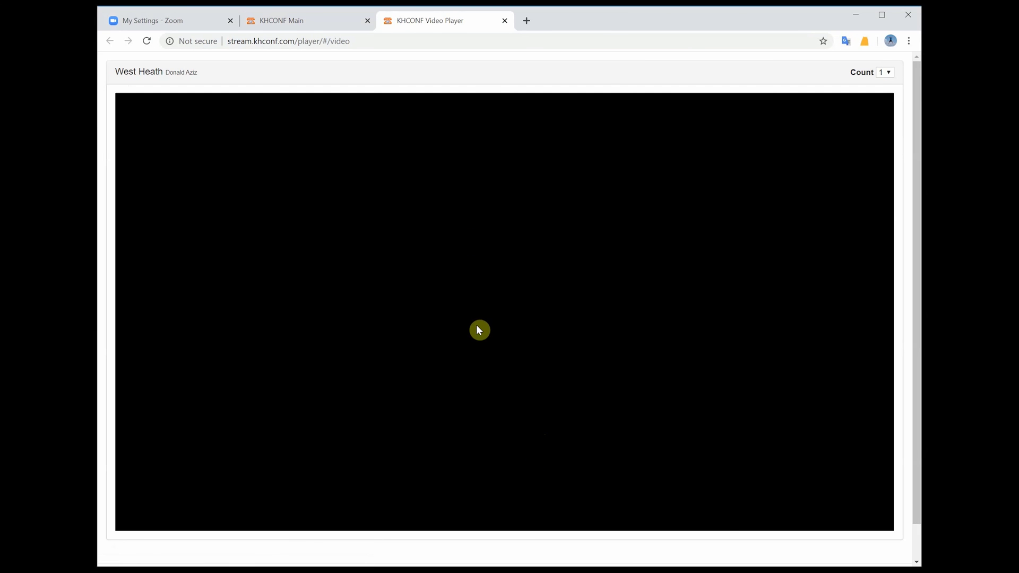
{"action": "left_click", "coordinate": [505, 20]}
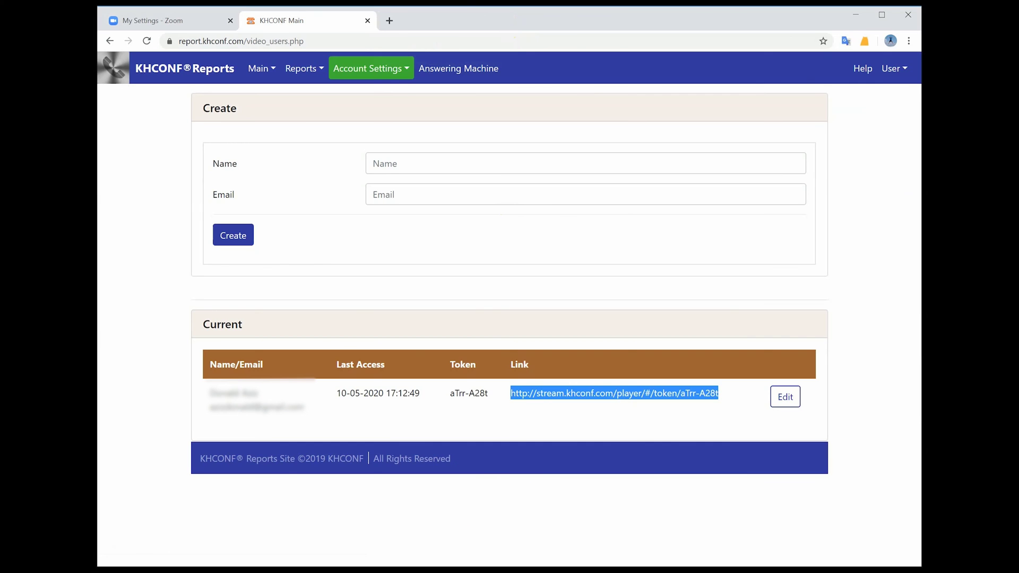